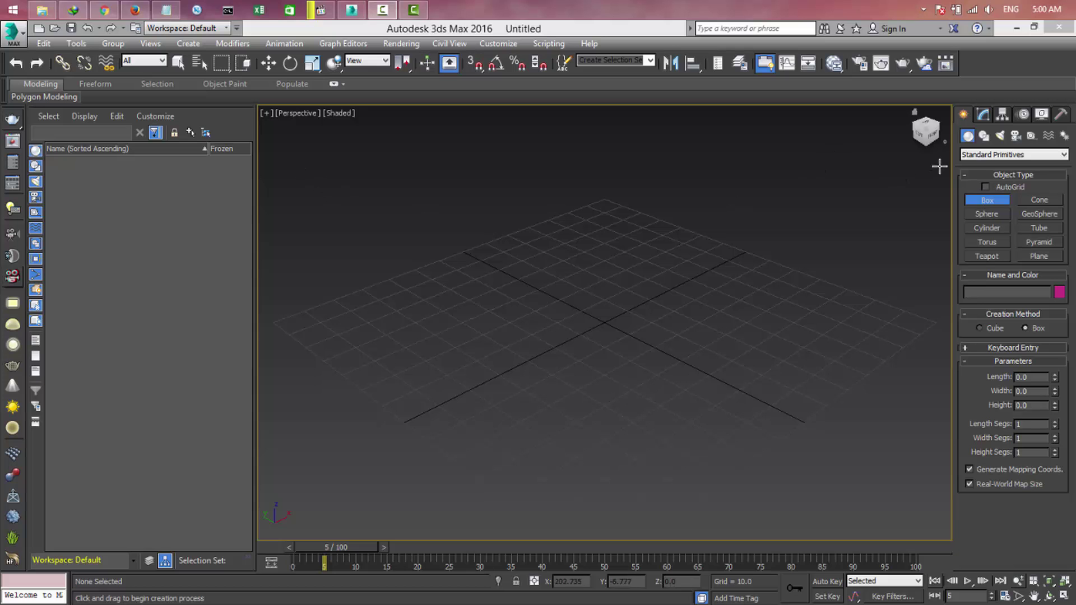
# - Examine the application's file commands, including the Save As options, and look through the main menus from Edit to Help
pyautogui.moveTo(927, 137); pyautogui.dragTo(919, 132)
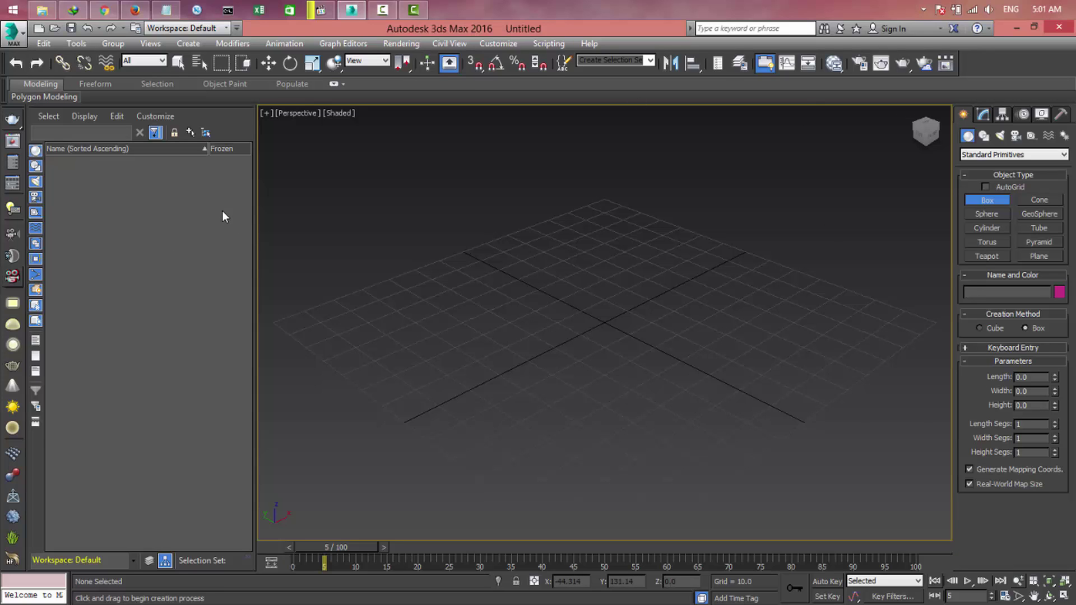
pyautogui.click(14, 42)
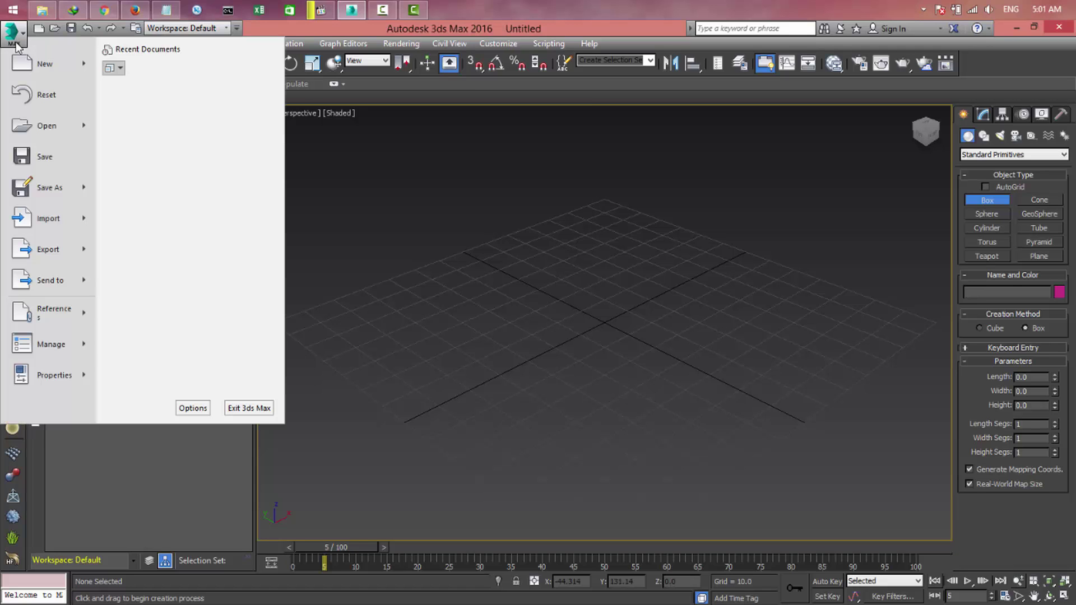
pyautogui.click(16, 46)
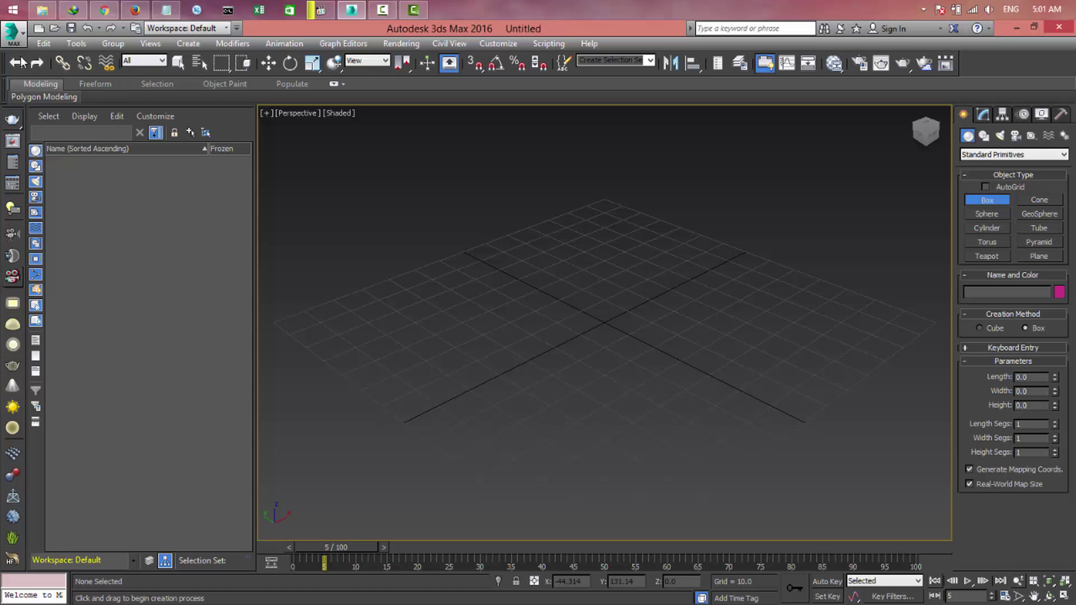
pyautogui.click(14, 30)
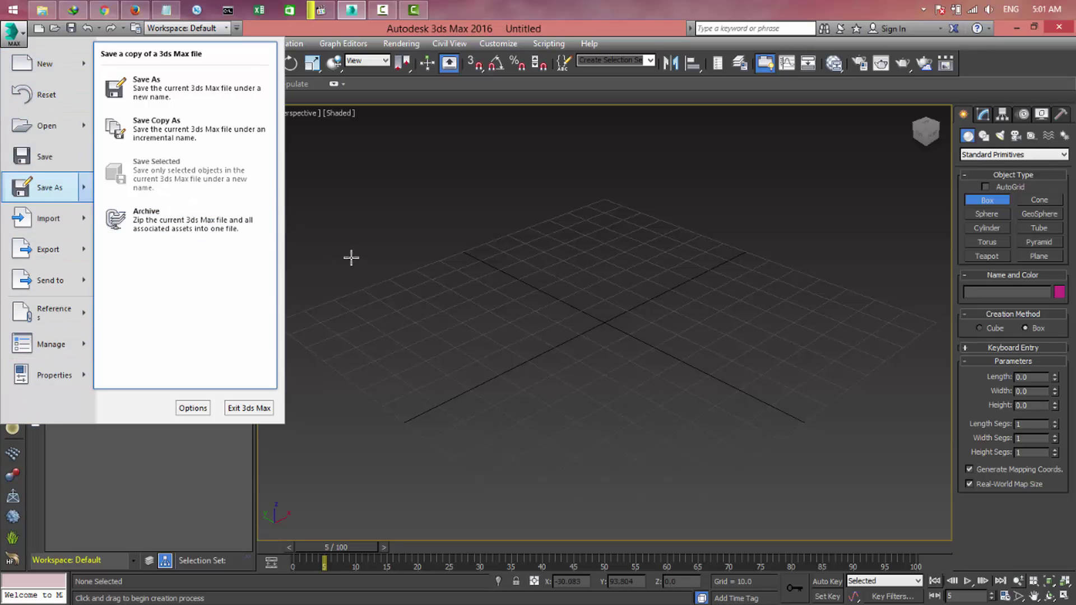
pyautogui.click(268, 192)
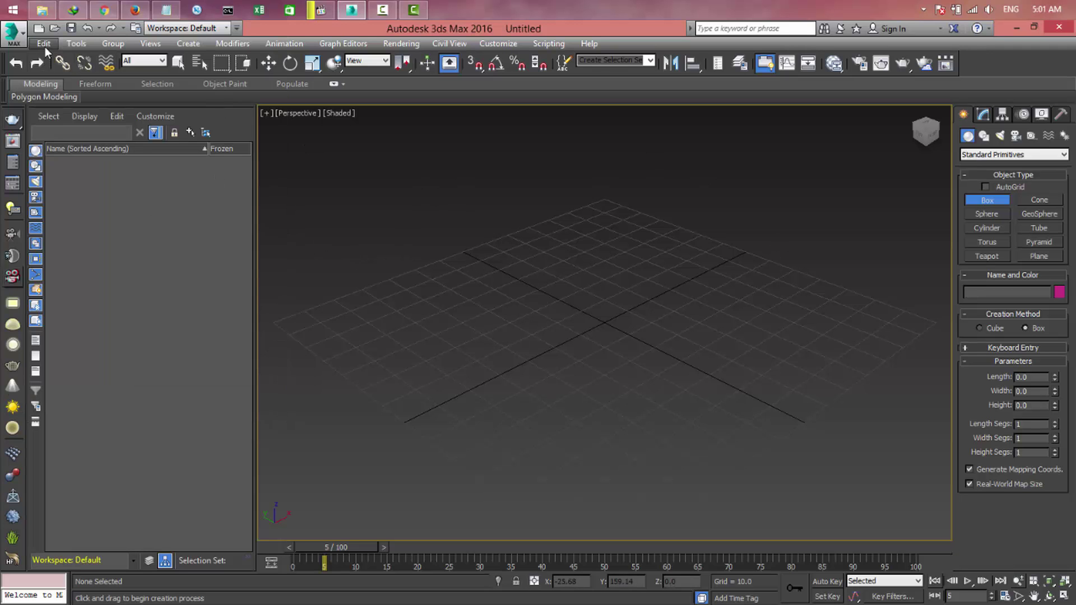
pyautogui.click(45, 44)
pyautogui.moveTo(168, 46)
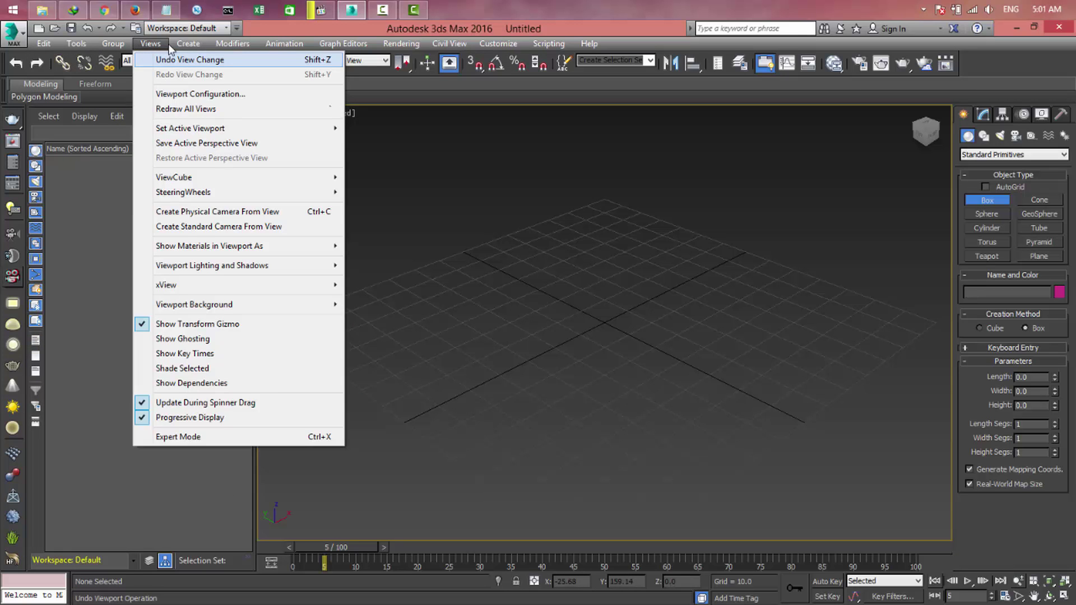
pyautogui.moveTo(588, 44)
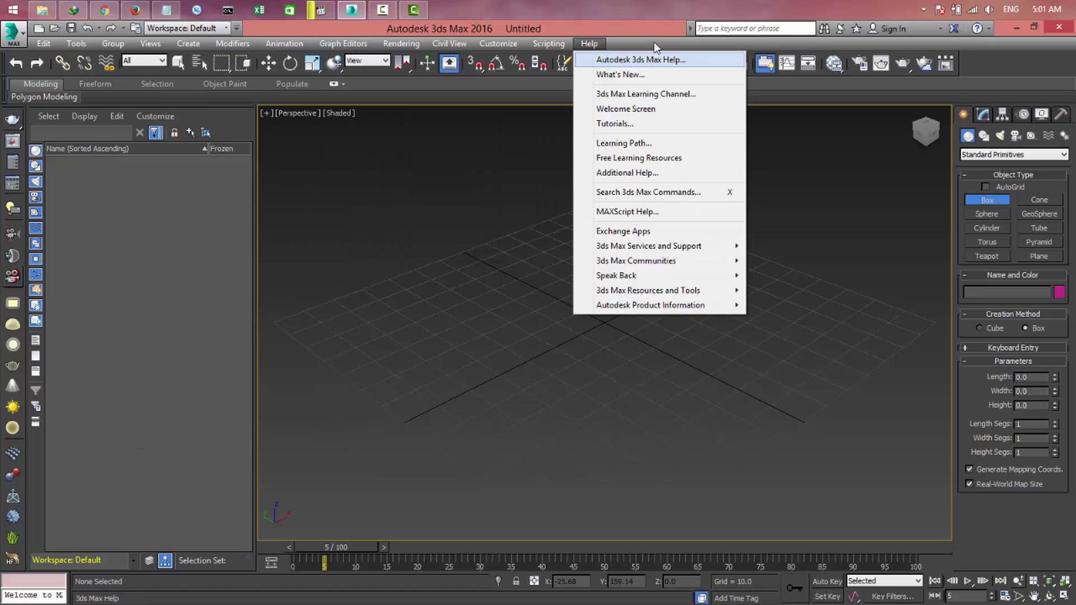
pyautogui.click(656, 47)
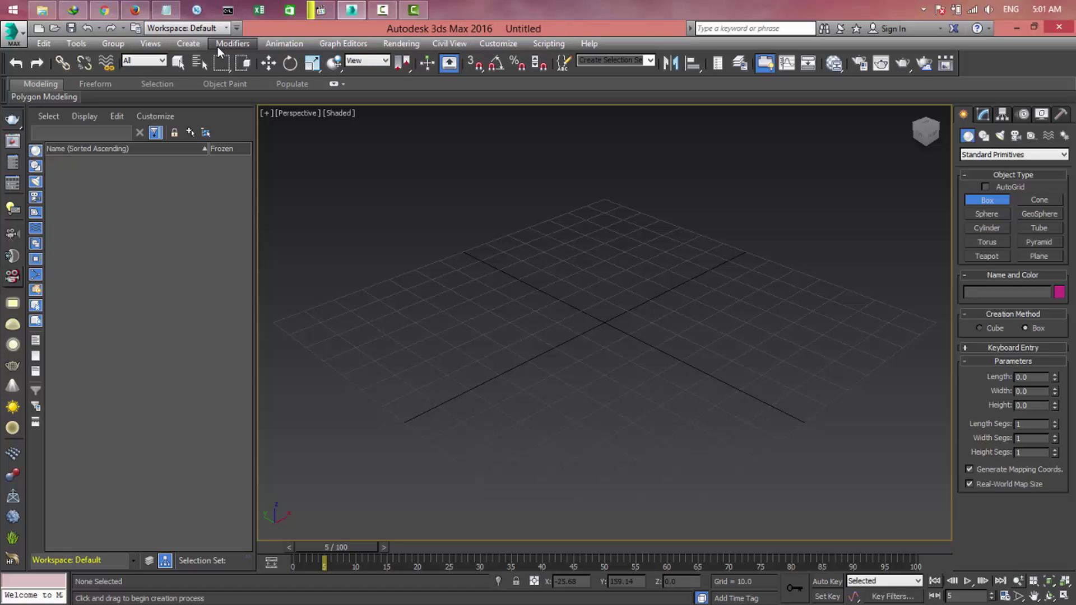
# - Review the list of available workspaces and choose the Default workspace
pyautogui.click(202, 33)
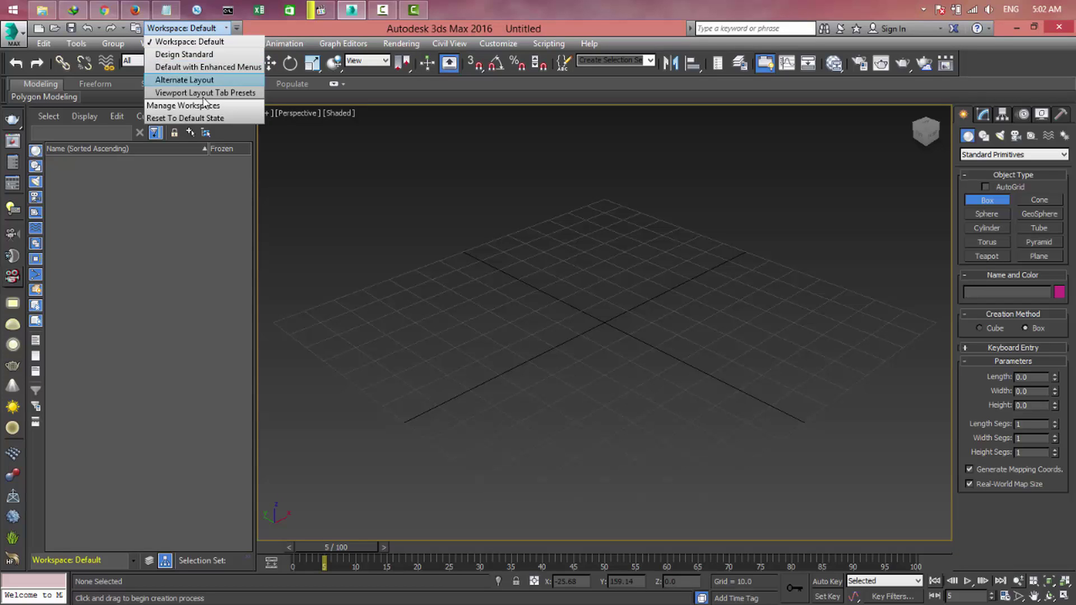
pyautogui.click(221, 42)
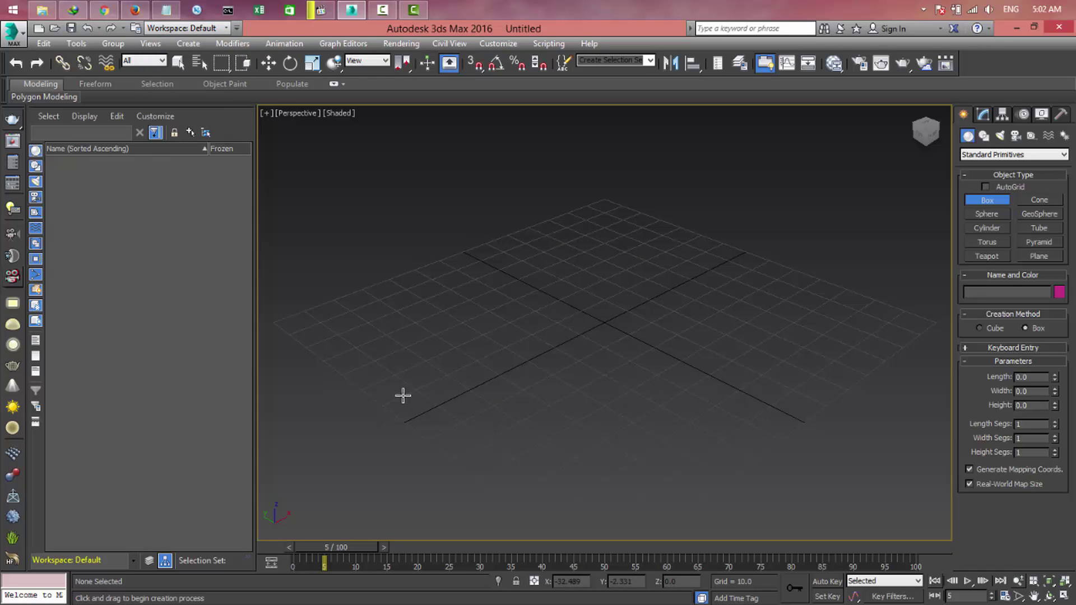
pyautogui.click(168, 28)
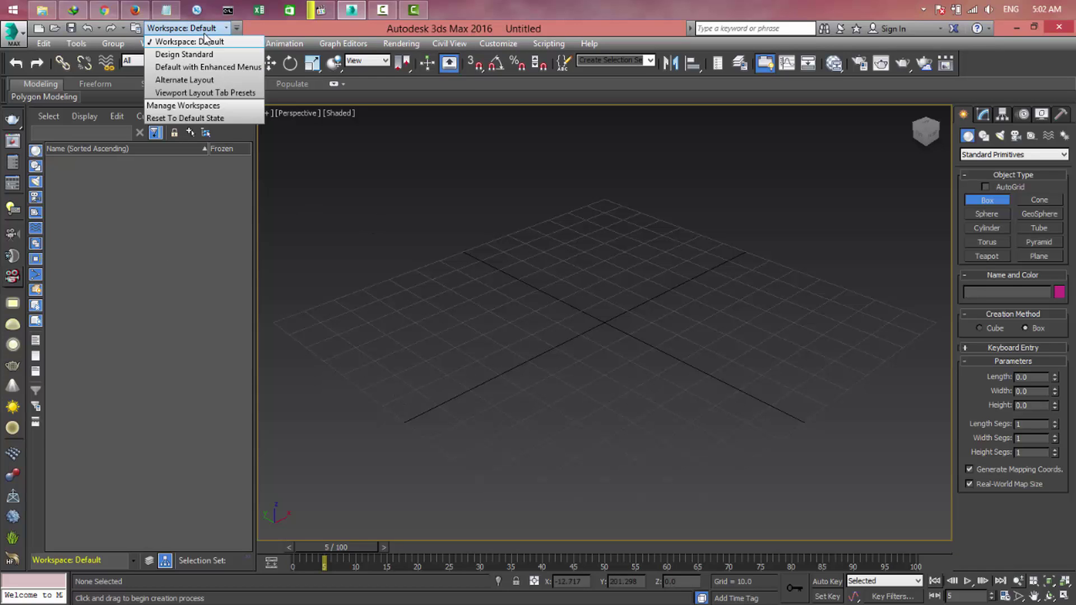
pyautogui.click(185, 41)
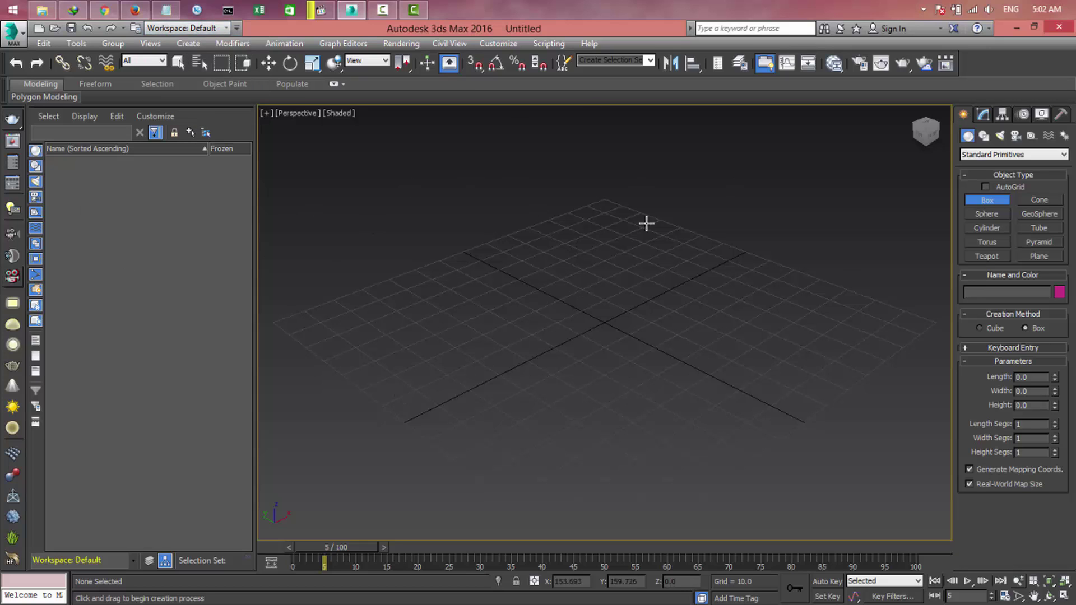
pyautogui.click(198, 29)
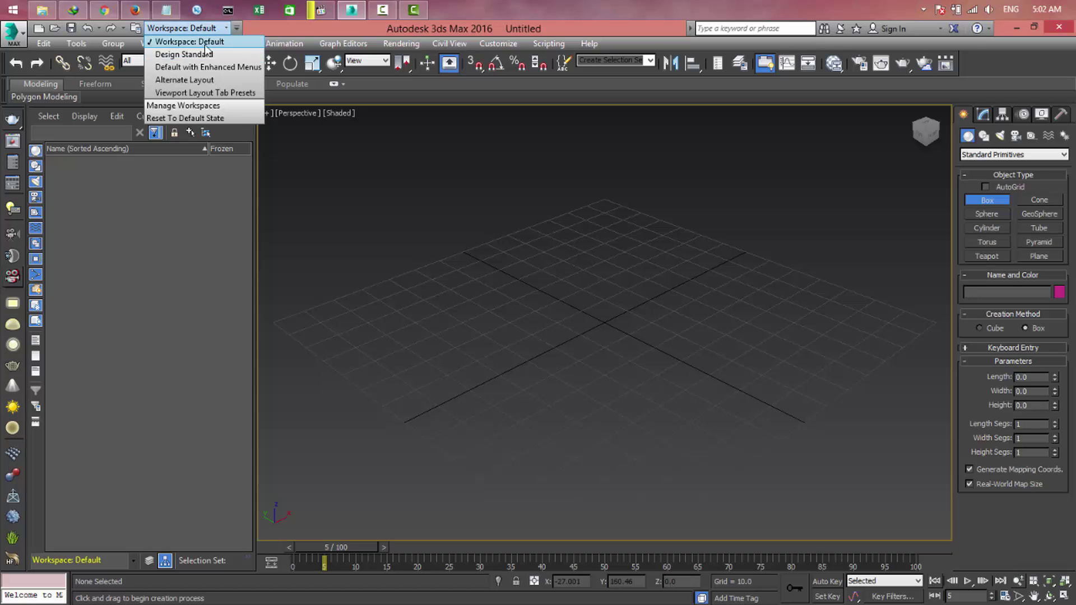
pyautogui.click(208, 42)
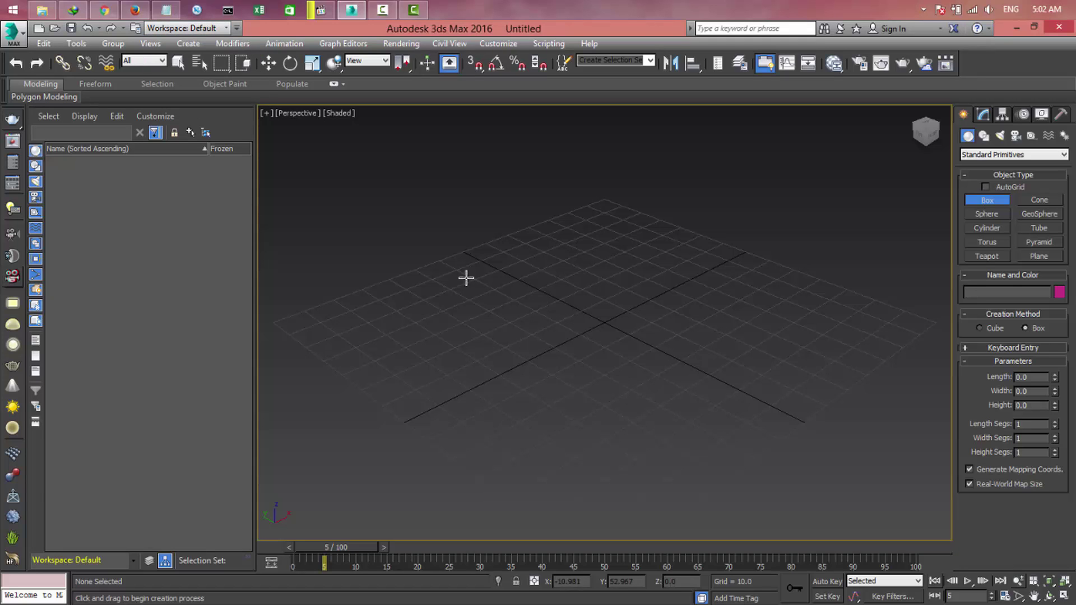
# - Examine the customization options for the Quick Access Toolbar, the help search field and the modifier and rendering commands
pyautogui.click(236, 28)
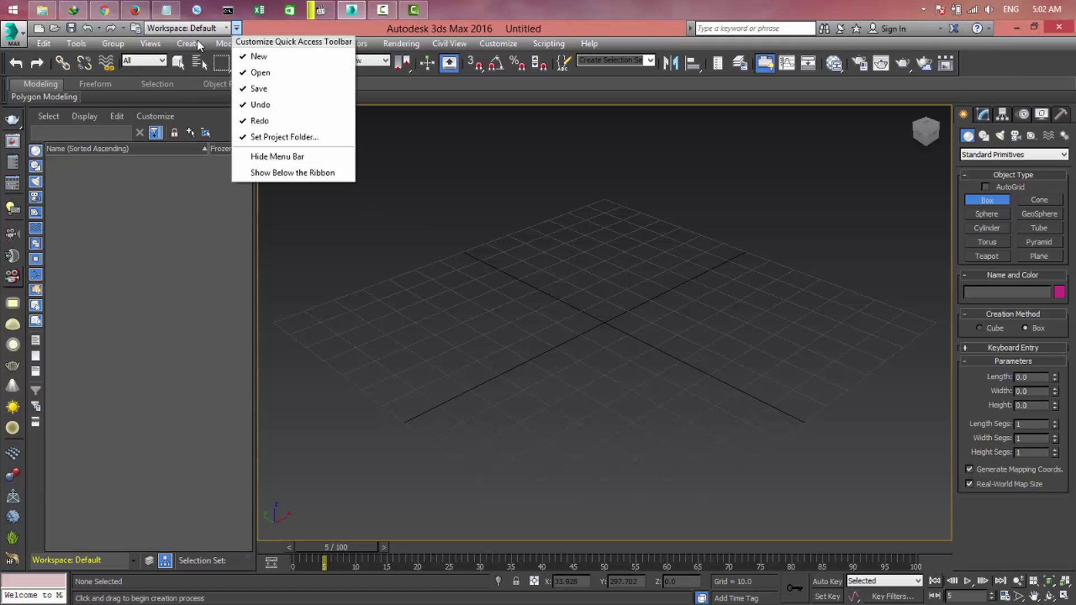
pyautogui.click(227, 28)
pyautogui.click(237, 28)
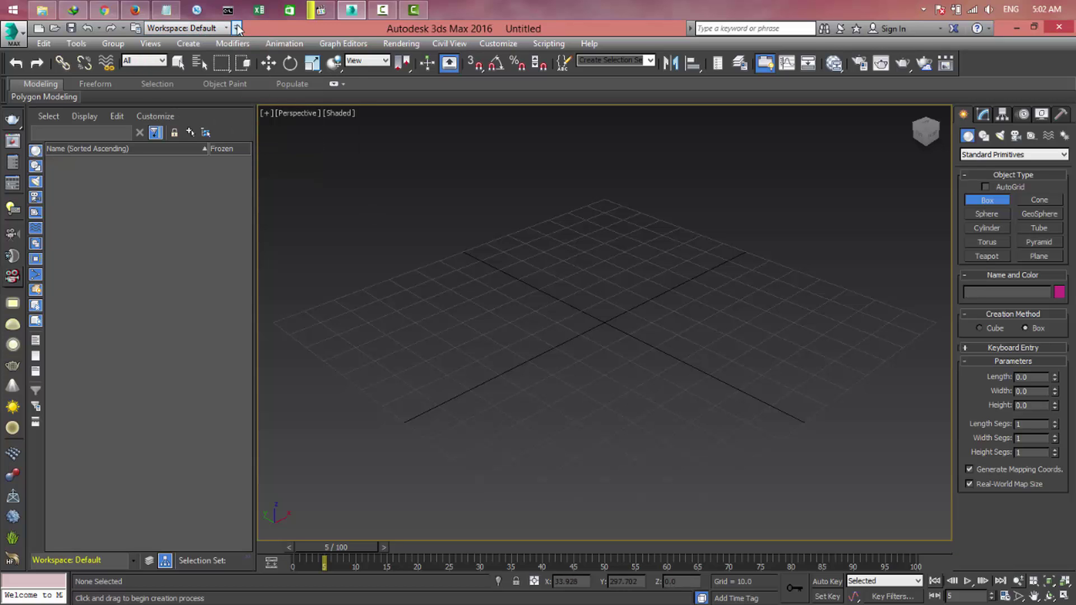
pyautogui.click(236, 28)
pyautogui.click(356, 287)
pyautogui.click(774, 27)
pyautogui.click(233, 43)
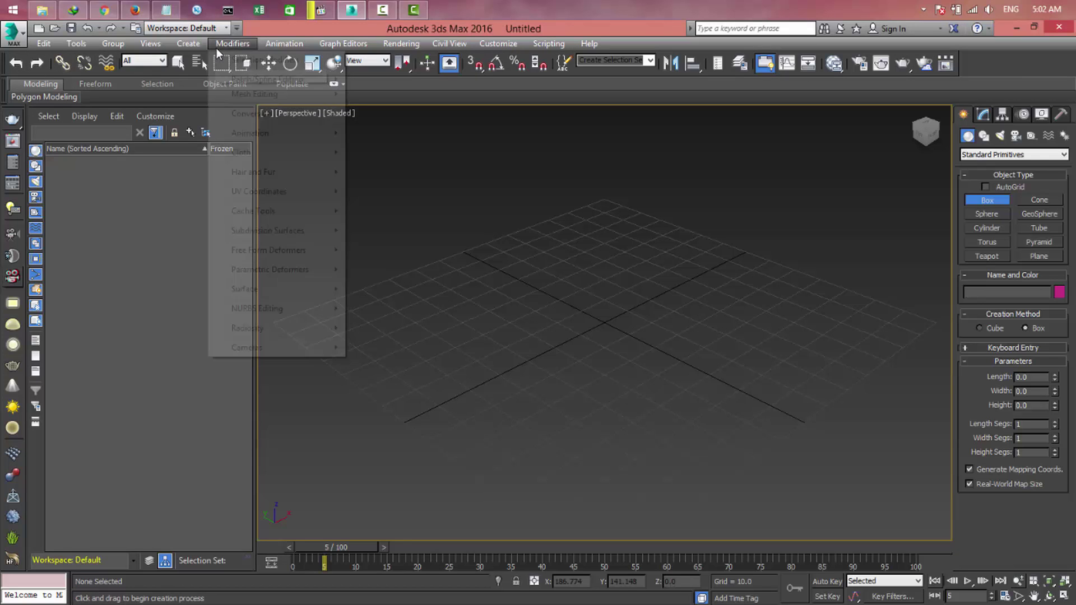
pyautogui.click(400, 44)
pyautogui.click(986, 65)
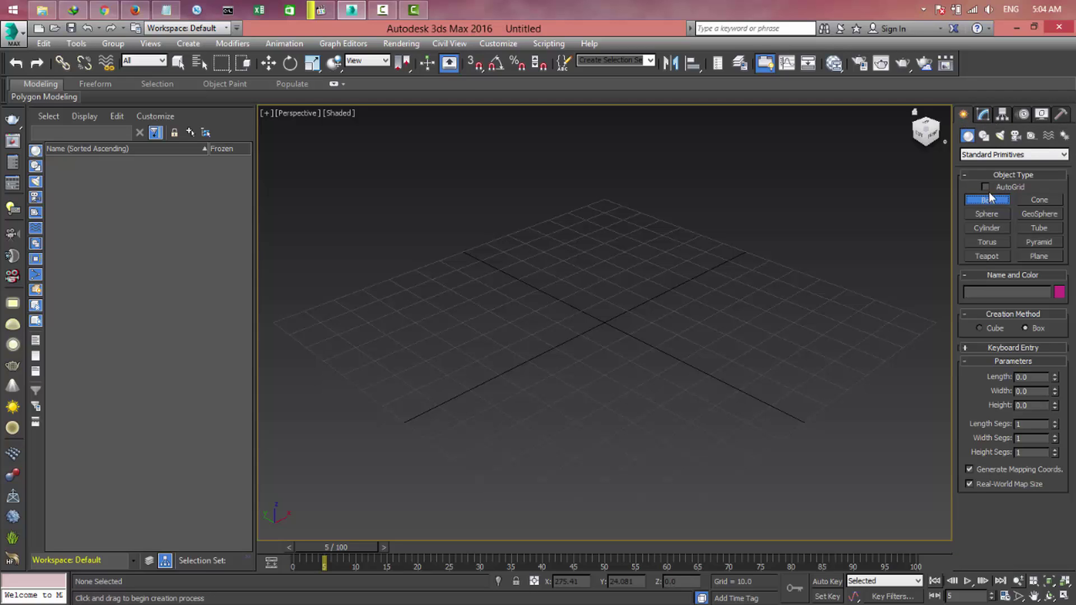
# - Create a box about 45 long, 41 wide and 38 high around the centre of the grid in the Perspective view
pyautogui.moveTo(627, 267); pyautogui.dragTo(629, 392)
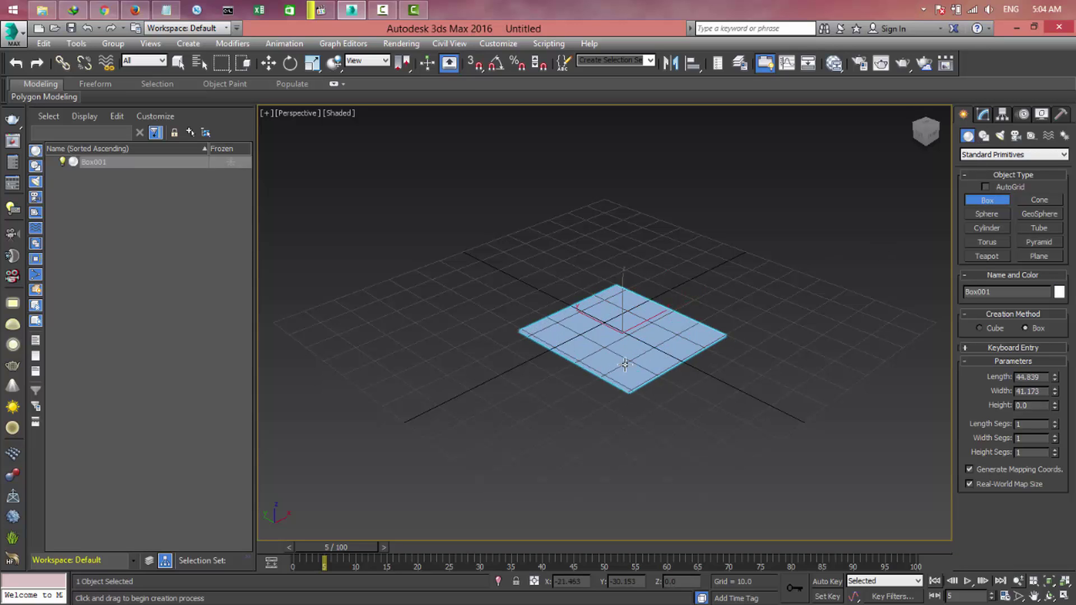
pyautogui.click(612, 274)
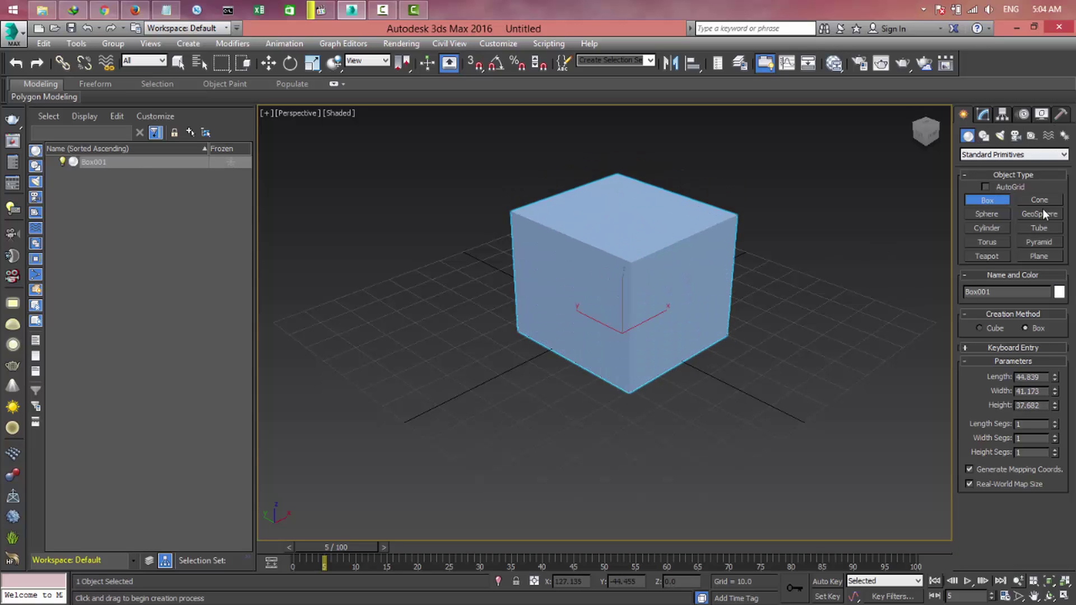
# - Look through the creation categories for lights, cameras, shapes and geometry, and review the editing commands for the selected box
pyautogui.click(999, 136)
pyautogui.click(1015, 135)
pyautogui.click(983, 136)
pyautogui.click(967, 136)
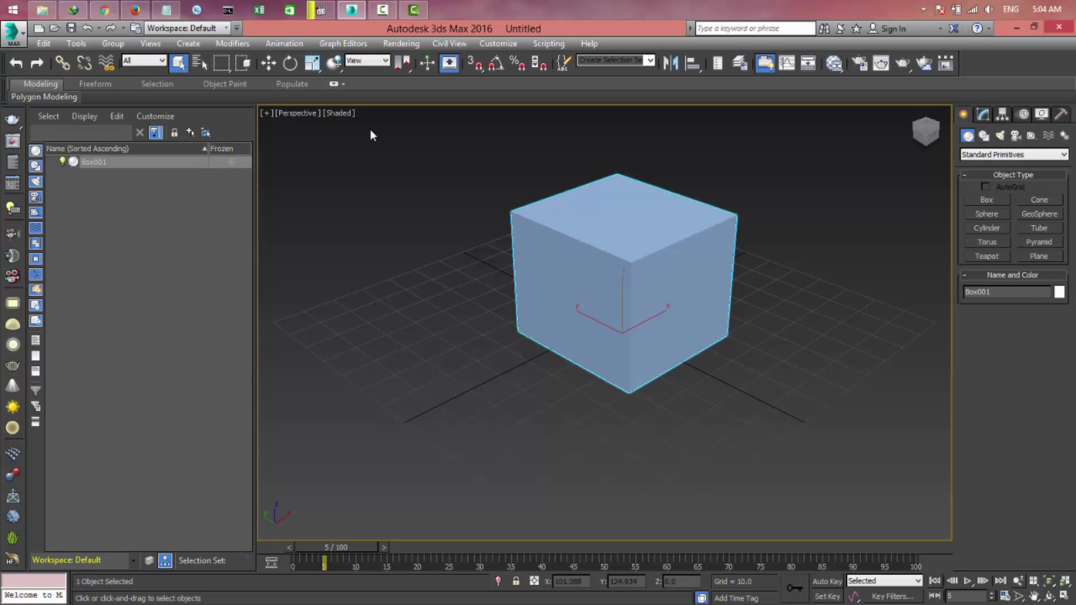
pyautogui.click(44, 43)
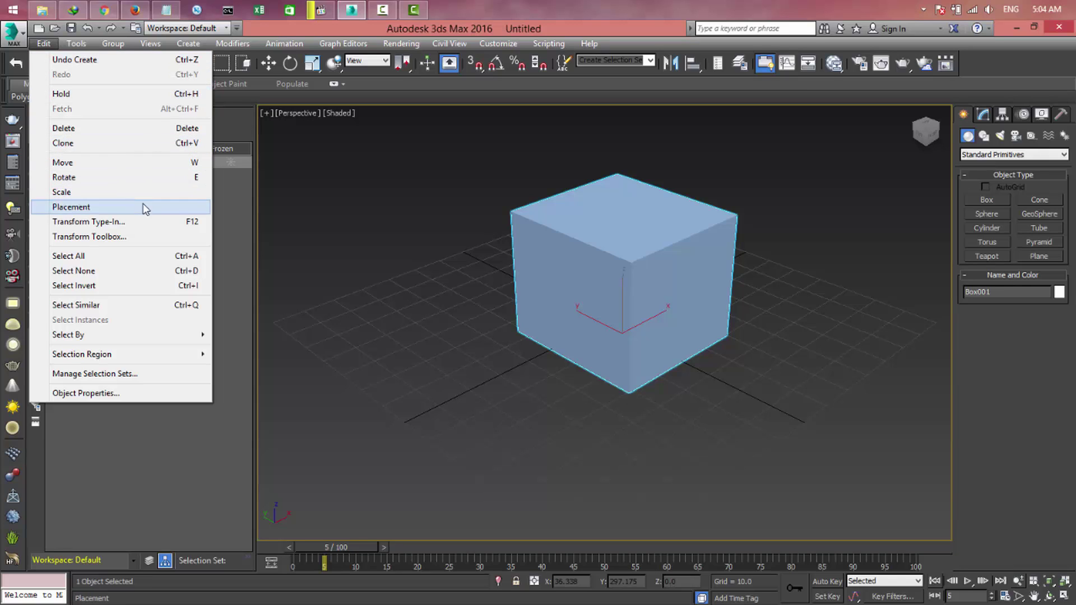
pyautogui.click(44, 43)
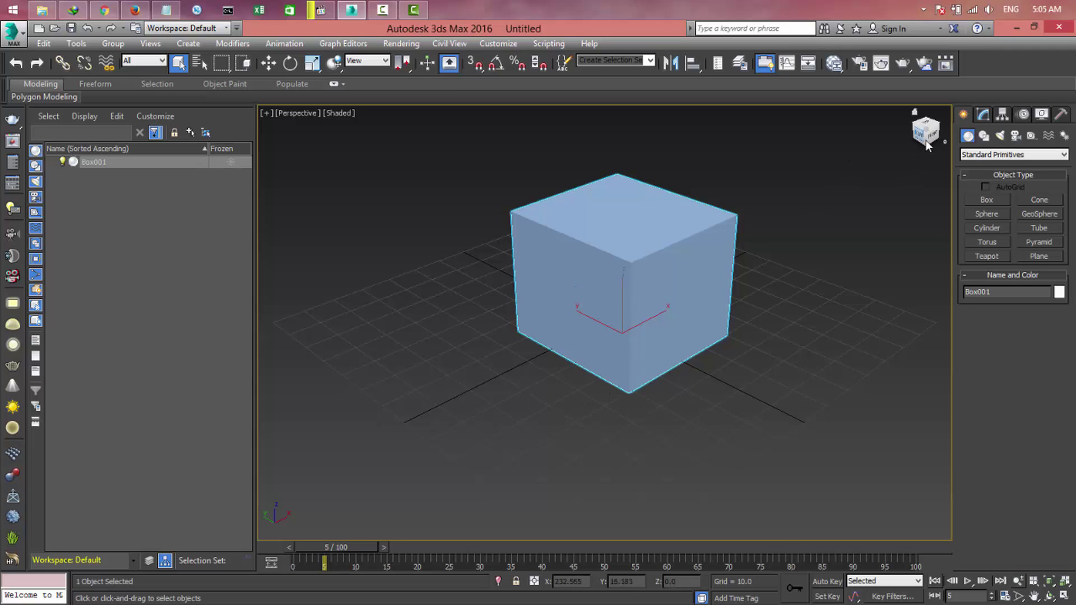
# - Set the current animation time to frame 0
pyautogui.scroll(6, 442, 319)
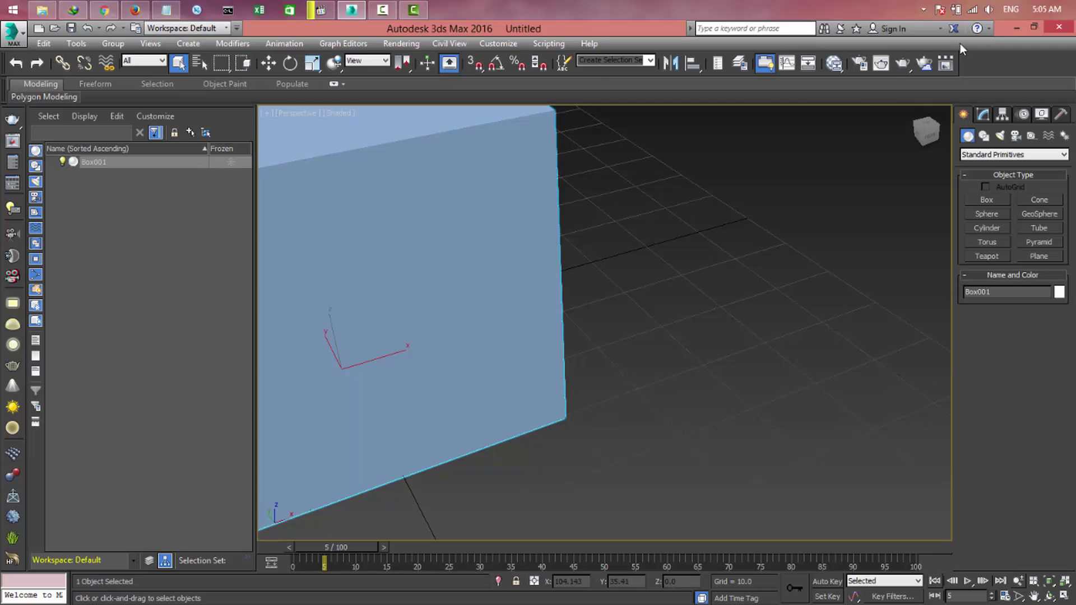
pyautogui.click(915, 112)
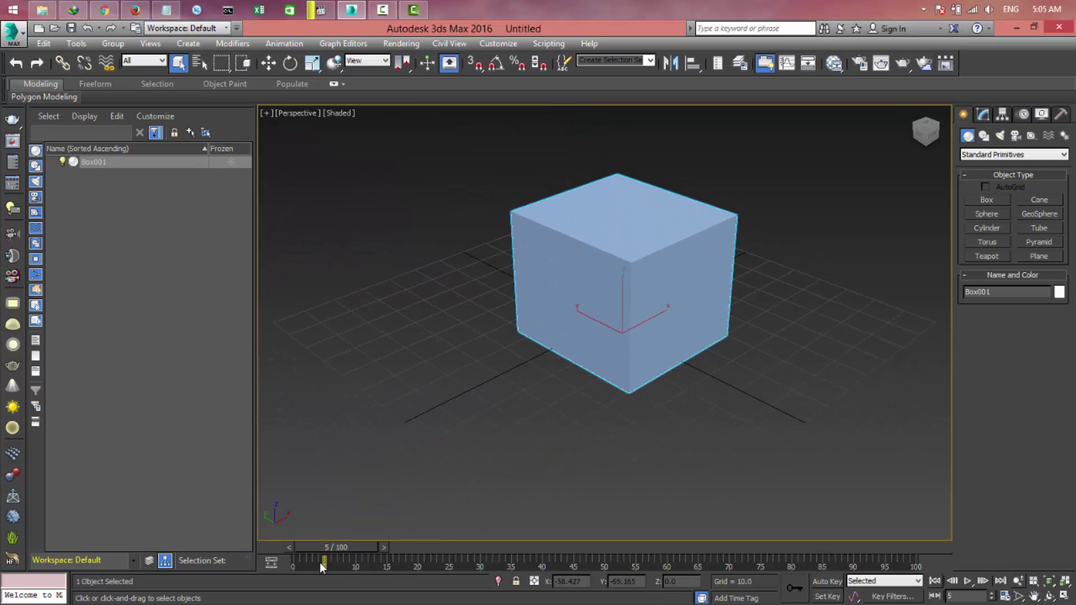
pyautogui.moveTo(329, 558); pyautogui.dragTo(269, 558)
pyautogui.moveTo(290, 548)
pyautogui.mouseDown()
pyautogui.moveTo(516, 547)
pyautogui.moveTo(269, 547)
pyautogui.mouseUp()
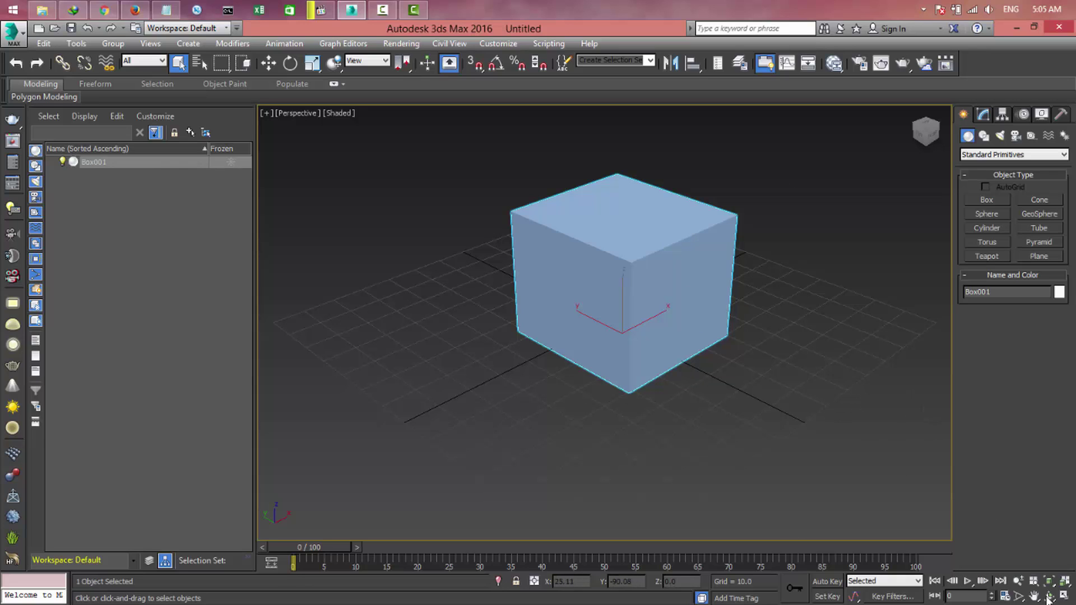
pyautogui.moveTo(1072, 602)
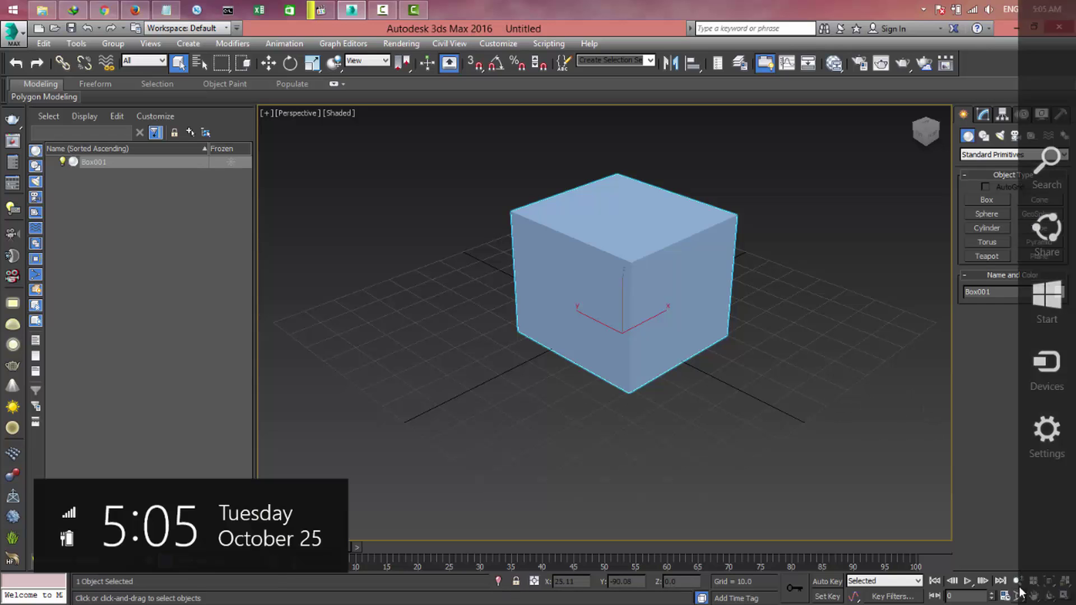